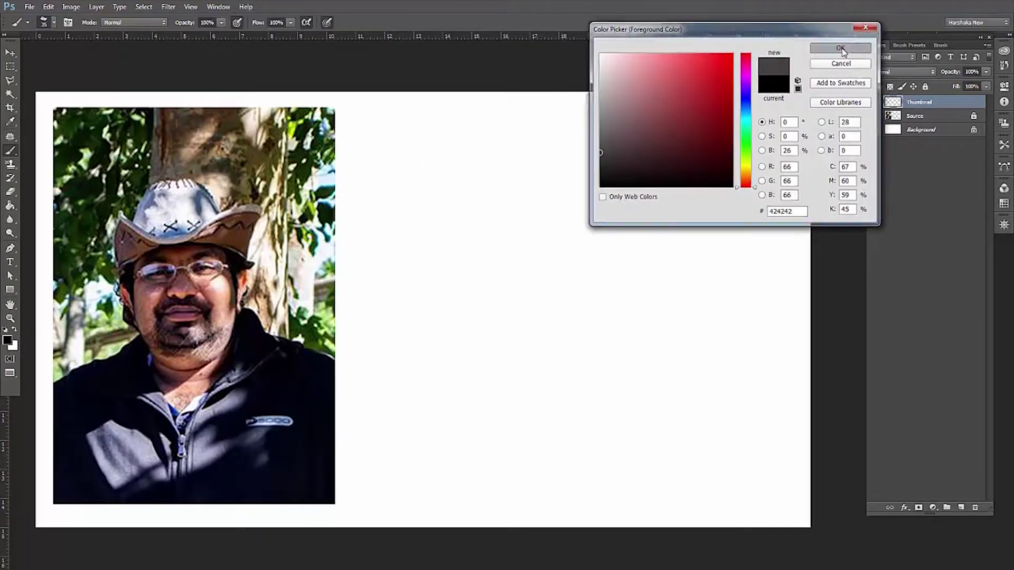
Sketch a large grey head circle beside the reference photo
left_click_drag(548, 272, 689, 480)
key("ctrl+t")
Shrink the head circle and sketch the jaw and chin below it
left_click_drag(653, 370, 629, 348)
key("Return")
left_click_drag(404, 369, 555, 464)
left_click_drag(605, 352, 581, 439)
Sketch the hat crown, the brim and both glasses lenses
left_click_drag(454, 159, 423, 206)
left_click_drag(386, 257, 660, 269)
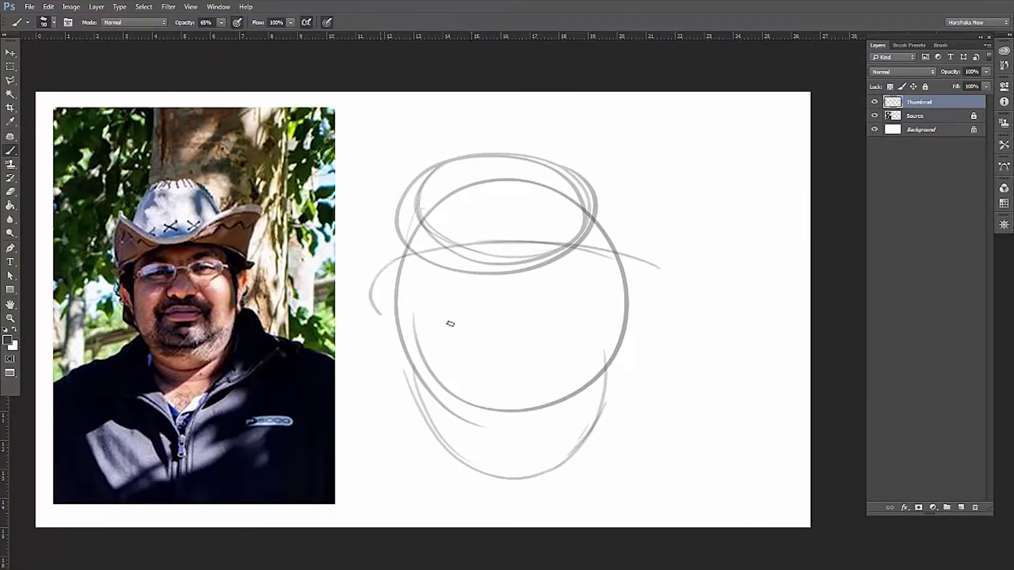
left_click_drag(504, 259, 372, 288)
left_click_drag(525, 261, 660, 277)
Sketch the nose, the lips and both closed eyes
left_click_drag(496, 314, 534, 317)
mouse_move(456, 355)
left_mouse_down()
mouse_move(491, 394)
mouse_move(521, 403)
left_mouse_up()
left_click_drag(415, 303, 470, 296)
left_click_drag(549, 317, 586, 290)
Add double-chin curves, cheek lines, both ears and rough face strokes
left_click_drag(454, 393, 501, 449)
left_click_drag(576, 386, 523, 454)
left_click_drag(486, 315, 446, 359)
left_click_drag(539, 319, 566, 343)
left_click_drag(407, 296, 370, 359)
mouse_move(658, 286)
left_mouse_down()
mouse_move(613, 362)
mouse_move(512, 480)
left_mouse_up()
Make the sketch narrower and shorter, then add more chin and jaw lines
key("ctrl+t")
left_click_drag(664, 525, 613, 507)
key("Return")
left_click_drag(444, 425, 547, 467)
left_click_drag(491, 423, 554, 468)
Resketch the hat brim with a tall upswept right side and rough crown strokes
mouse_move(371, 247)
left_mouse_down()
mouse_move(612, 250)
mouse_move(710, 141)
left_mouse_up()
left_click_drag(417, 190, 686, 135)
left_click_drag(455, 190, 381, 122)
left_click_drag(365, 113, 338, 264)
left_click_drag(407, 183, 509, 108)
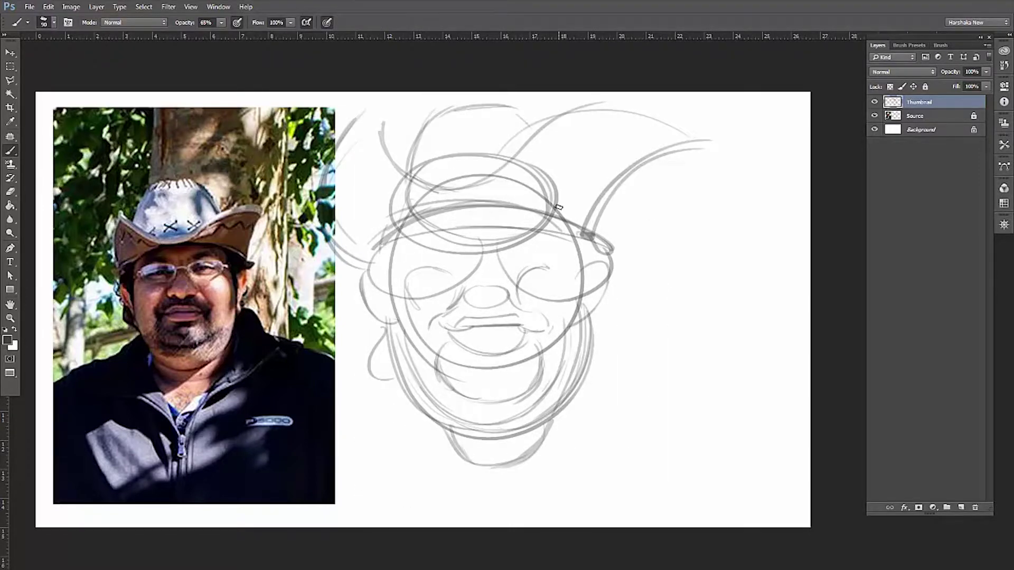
Move the whole sketch to the right and down
key("ctrl+t")
left_click_drag(529, 301, 593, 317)
key("Return")
Sketch new chin lines, the neck, the jacket collar and both shoulders
mouse_move(521, 414)
left_mouse_down()
mouse_move(615, 409)
mouse_move(560, 491)
mouse_move(575, 491)
left_mouse_up()
left_click_drag(492, 396, 480, 465)
left_click_drag(579, 491, 663, 449)
left_click_drag(641, 388, 692, 467)
left_click_drag(489, 444, 449, 515)
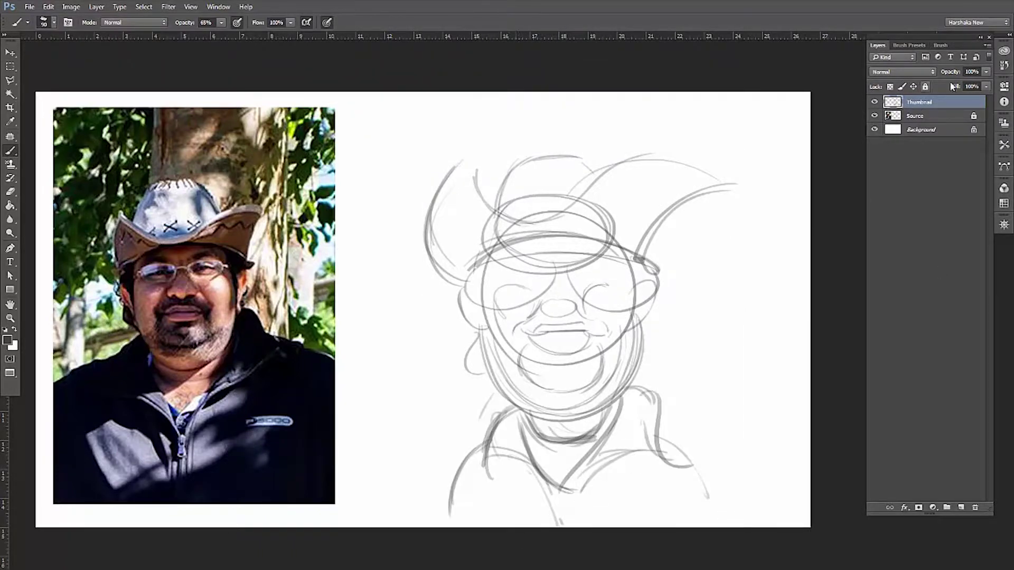
Fade the rough sketch layer and add a new Line layer above it
left_click_drag(951, 86, 935, 86)
key("ctrl+shift+n")
scroll(564, 274, "up", 1)
Ink the left glasses lens outline, its inner line and the bridge
left_click_drag(567, 278, 566, 272)
mouse_move(467, 278)
left_mouse_down()
mouse_move(555, 258)
mouse_move(549, 299)
left_mouse_up()
left_click_drag(473, 313, 531, 312)
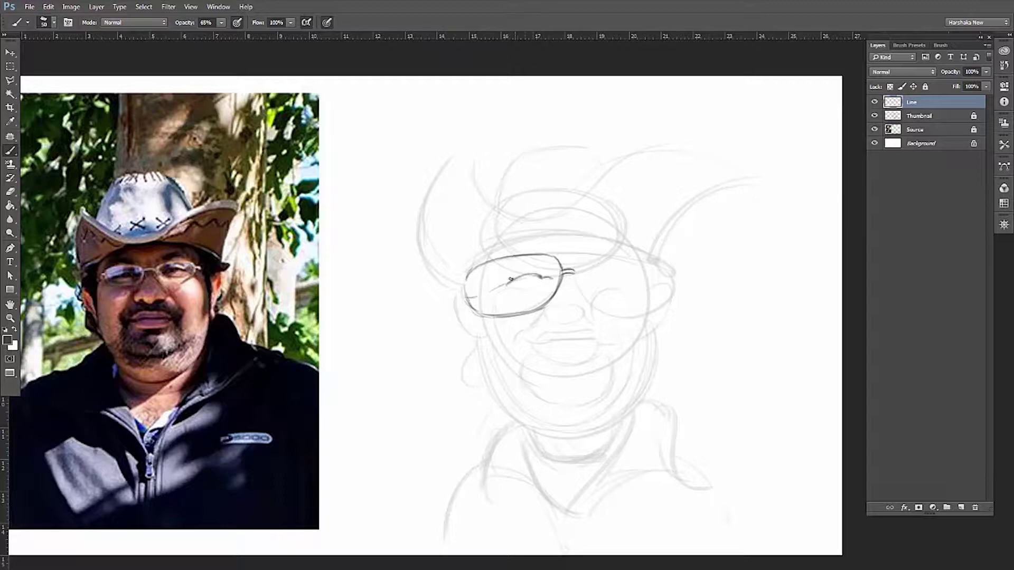
mouse_move(511, 280)
left_mouse_down()
mouse_move(474, 296)
mouse_move(549, 283)
left_mouse_up()
left_click_drag(528, 259, 547, 293)
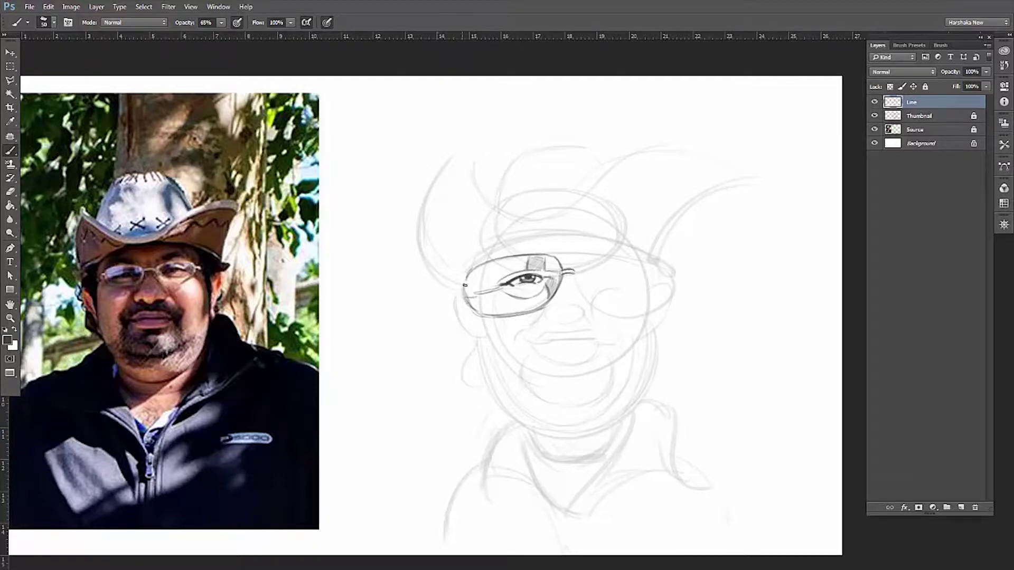
mouse_move(472, 313)
left_mouse_down()
mouse_move(502, 259)
mouse_move(522, 257)
left_mouse_up()
Trace both jawlines down to the chin, erasing part of the right stroke
left_click_drag(473, 318, 561, 461)
left_click_drag(655, 288, 640, 404)
left_click_drag(528, 441, 589, 459)
key("e")
mouse_move(641, 401)
left_mouse_down()
mouse_move(591, 457)
mouse_move(568, 462)
left_mouse_up()
key("b")
Draw both sides of the nose and shade its right side and nostrils
mouse_move(581, 294)
left_mouse_down()
mouse_move(583, 308)
mouse_move(549, 306)
left_mouse_up()
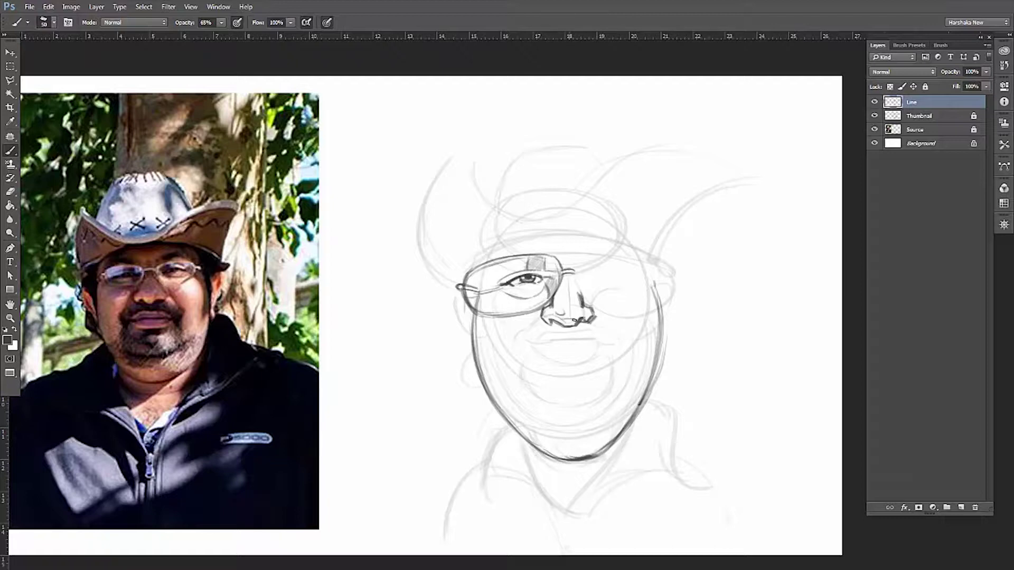
left_click_drag(573, 299, 581, 312)
mouse_move(556, 317)
left_mouse_down()
mouse_move(547, 325)
mouse_move(578, 320)
left_mouse_up()
Shade under the nose and both lips, and hatch the goatee
left_click_drag(574, 314, 589, 319)
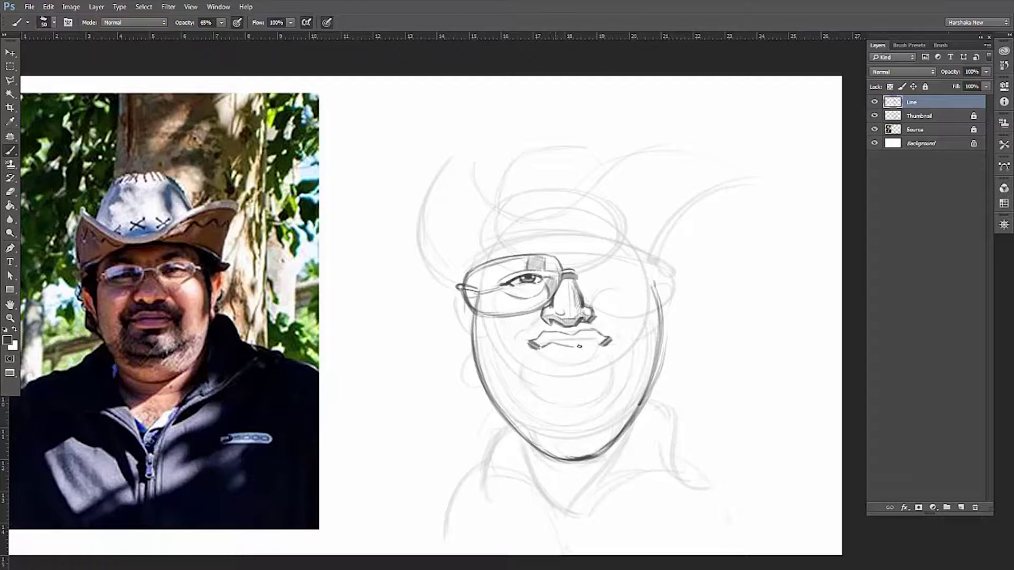
mouse_move(602, 338)
left_mouse_down()
mouse_move(540, 344)
mouse_move(614, 353)
left_mouse_up()
mouse_move(546, 344)
left_mouse_down()
mouse_move(574, 349)
mouse_move(536, 348)
mouse_move(608, 343)
mouse_move(538, 365)
left_mouse_up()
left_click_drag(611, 346, 600, 362)
mouse_move(536, 371)
left_mouse_down()
mouse_move(605, 353)
mouse_move(599, 364)
left_mouse_up()
left_click_drag(538, 351, 597, 354)
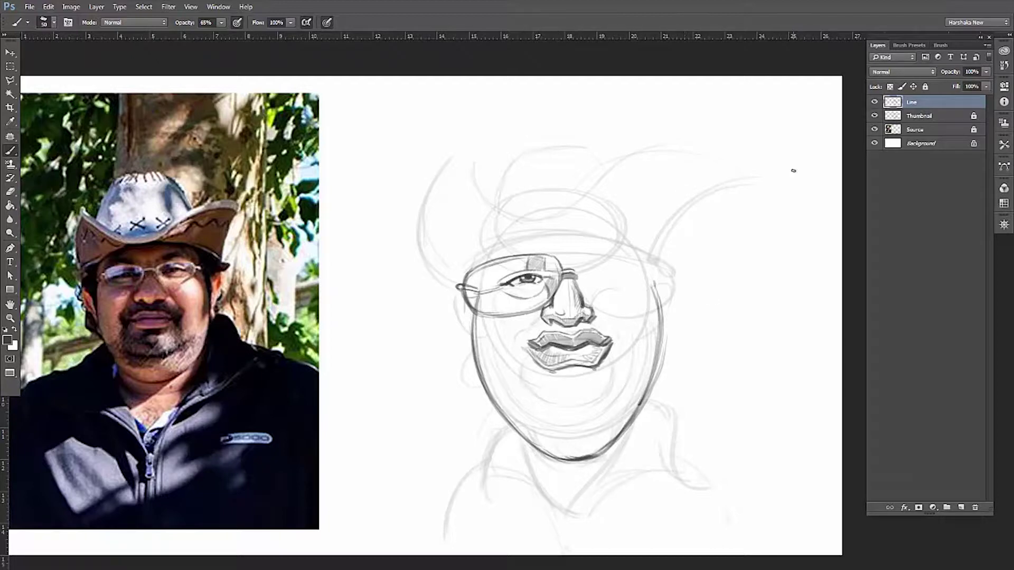
mouse_move(553, 382)
left_mouse_down()
mouse_move(604, 362)
mouse_move(571, 371)
left_mouse_up()
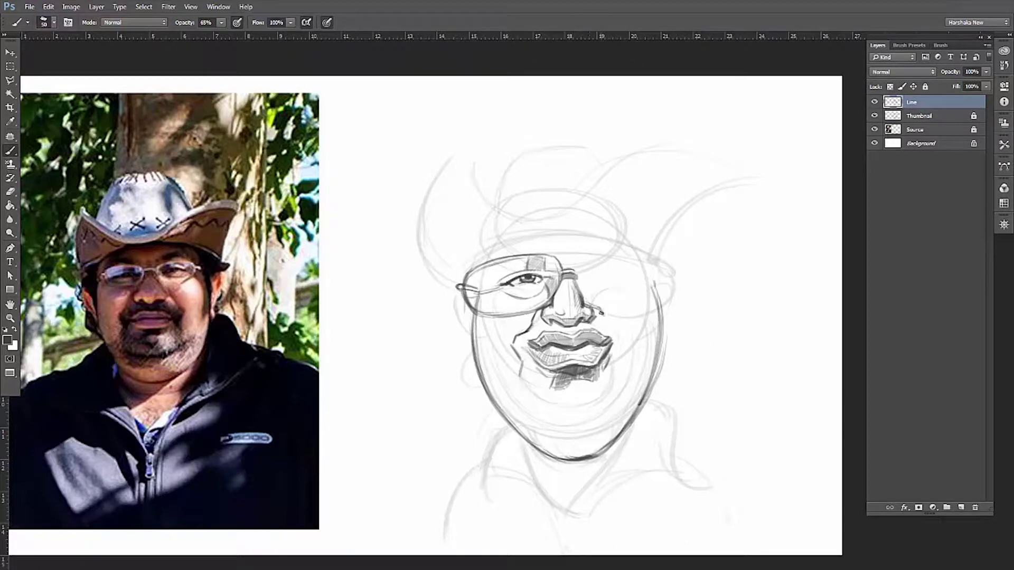
Draw the right mouth corner and darken both cheek outlines
left_click_drag(621, 346, 626, 362)
mouse_move(615, 328)
left_mouse_down()
mouse_move(629, 359)
mouse_move(607, 364)
left_mouse_up()
mouse_move(570, 333)
left_mouse_down()
mouse_move(593, 317)
mouse_move(620, 344)
mouse_move(551, 325)
mouse_move(515, 355)
left_mouse_up()
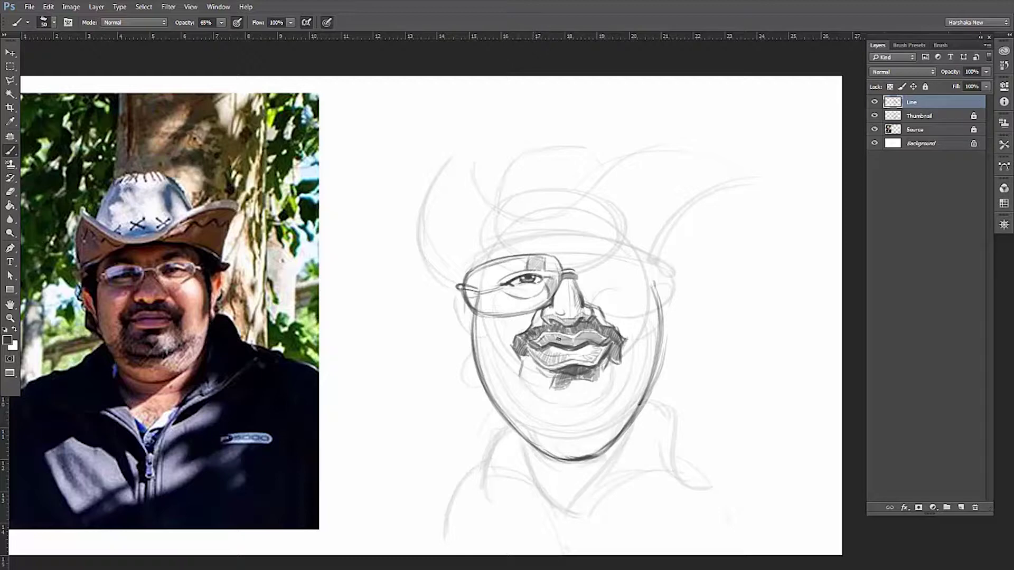
left_click_drag(478, 302, 484, 345)
left_click_drag(653, 287, 648, 336)
left_click_drag(475, 305, 485, 385)
left_click_drag(661, 306, 648, 402)
left_click_drag(555, 387, 596, 381)
Hatch the chin and double-chin area below the mouth
left_click_drag(594, 416, 555, 422)
left_click_drag(629, 394, 589, 418)
mouse_move(569, 422)
left_mouse_down()
mouse_move(527, 407)
mouse_move(592, 425)
left_mouse_up()
mouse_move(515, 417)
left_mouse_down()
mouse_move(547, 437)
mouse_move(597, 438)
left_mouse_up()
mouse_move(595, 403)
left_mouse_down()
mouse_move(528, 412)
mouse_move(540, 389)
left_mouse_up()
mouse_move(580, 400)
left_mouse_down()
mouse_move(543, 391)
mouse_move(581, 394)
left_mouse_up()
mouse_move(610, 361)
left_mouse_down()
mouse_move(613, 397)
mouse_move(629, 396)
left_mouse_up()
mouse_move(618, 396)
left_mouse_down()
mouse_move(589, 417)
mouse_move(597, 411)
left_mouse_up()
mouse_move(522, 390)
left_mouse_down()
mouse_move(546, 370)
mouse_move(557, 417)
mouse_move(601, 408)
left_mouse_up()
Add a right cheek stroke, more hatching under the mouth, and neck lines
left_click_drag(597, 295, 643, 320)
mouse_move(525, 380)
left_mouse_down()
mouse_move(498, 400)
mouse_move(486, 391)
mouse_move(499, 416)
left_mouse_up()
left_click_drag(521, 406, 539, 406)
left_click_drag(552, 496, 597, 458)
left_click_drag(522, 441, 555, 475)
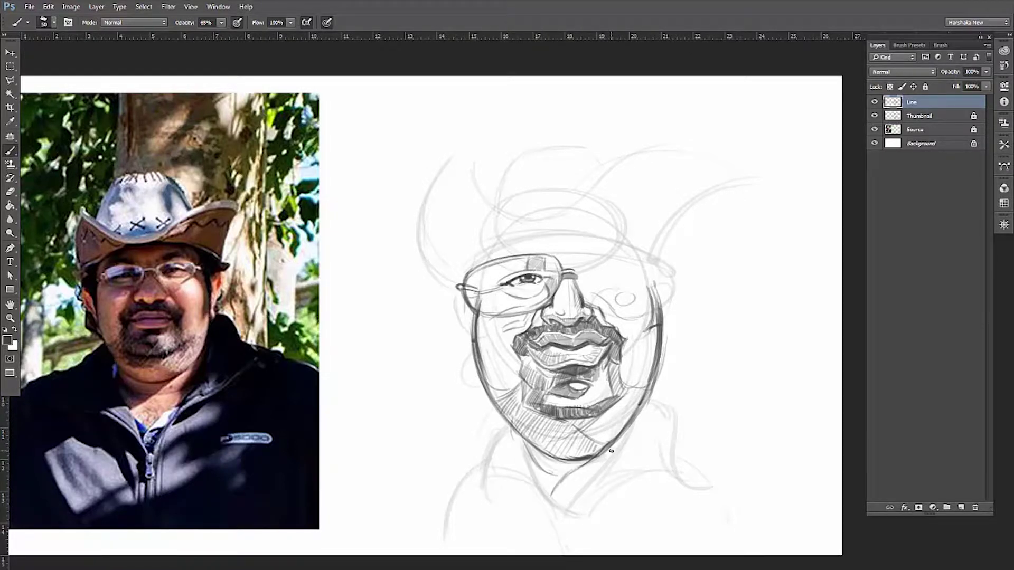
Add cheek lines near the mustache and shade the left side of the head
left_click_drag(542, 337, 560, 345)
mouse_move(504, 318)
left_mouse_down()
mouse_move(486, 341)
mouse_move(487, 369)
left_mouse_up()
left_click_drag(653, 319, 632, 354)
left_click_drag(471, 339, 463, 295)
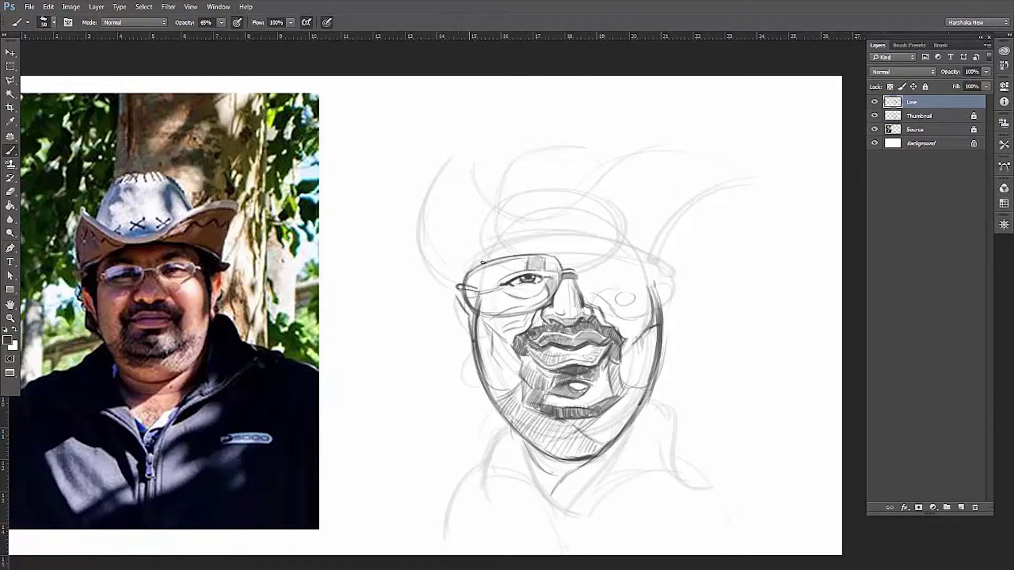
mouse_move(493, 253)
left_mouse_down()
mouse_move(459, 297)
mouse_move(460, 328)
left_mouse_up()
mouse_move(486, 271)
left_mouse_down()
mouse_move(468, 290)
mouse_move(494, 249)
mouse_move(476, 263)
mouse_move(449, 334)
mouse_move(472, 356)
left_mouse_up()
Draw the left ear and hair tuft, extend the frame rightward, and draw the right eye
mouse_move(458, 304)
left_mouse_down()
mouse_move(452, 319)
mouse_move(483, 393)
left_mouse_up()
mouse_move(465, 348)
left_mouse_down()
mouse_move(502, 401)
mouse_move(481, 390)
left_mouse_up()
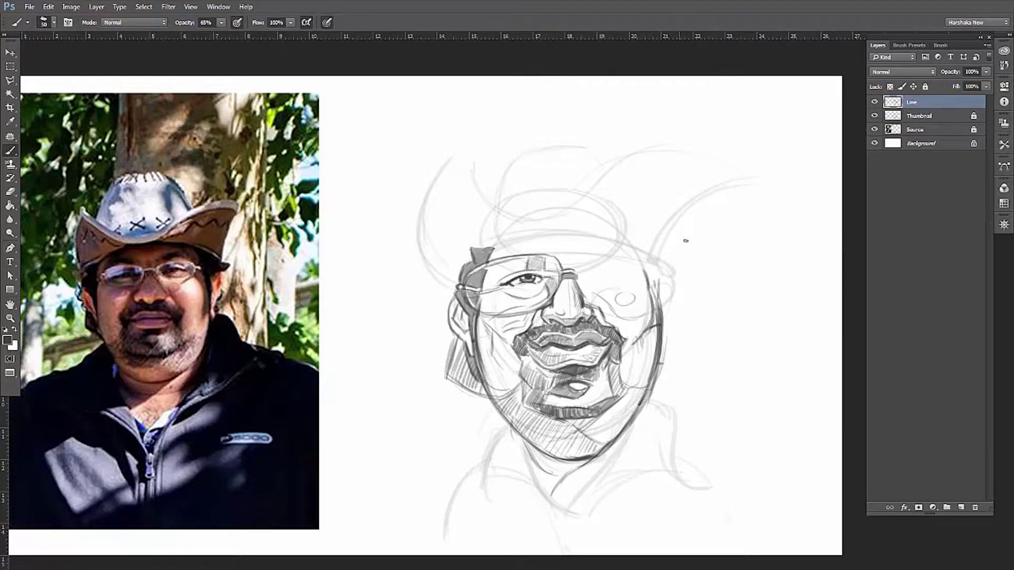
left_click_drag(572, 257, 671, 288)
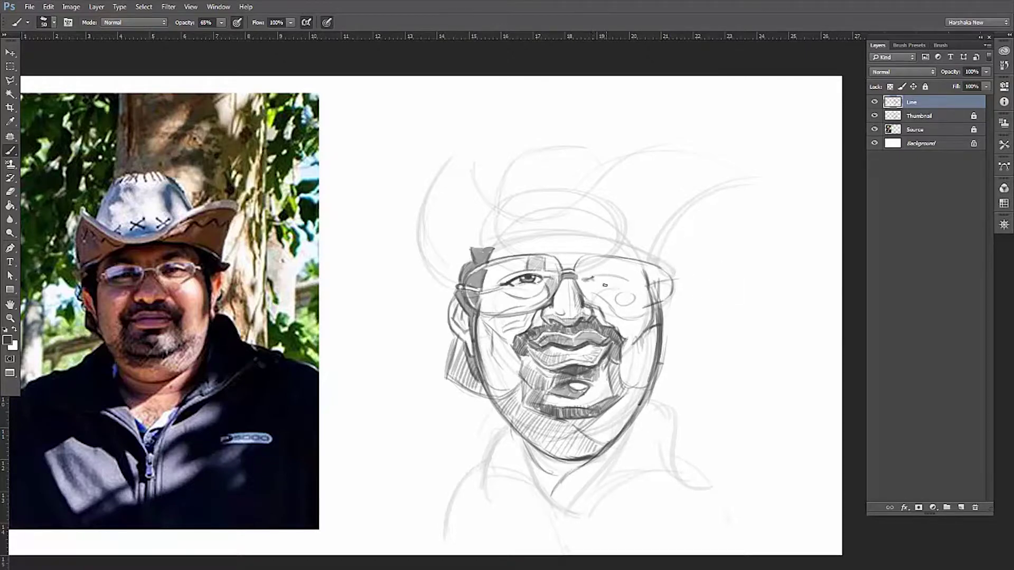
mouse_move(630, 285)
left_mouse_down()
mouse_move(586, 279)
mouse_move(606, 285)
mouse_move(626, 276)
left_mouse_up()
mouse_move(594, 284)
left_mouse_down()
mouse_move(613, 288)
mouse_move(507, 296)
left_mouse_up()
mouse_move(580, 264)
left_mouse_down()
mouse_move(615, 258)
mouse_move(668, 291)
mouse_move(578, 261)
mouse_move(589, 297)
left_mouse_up()
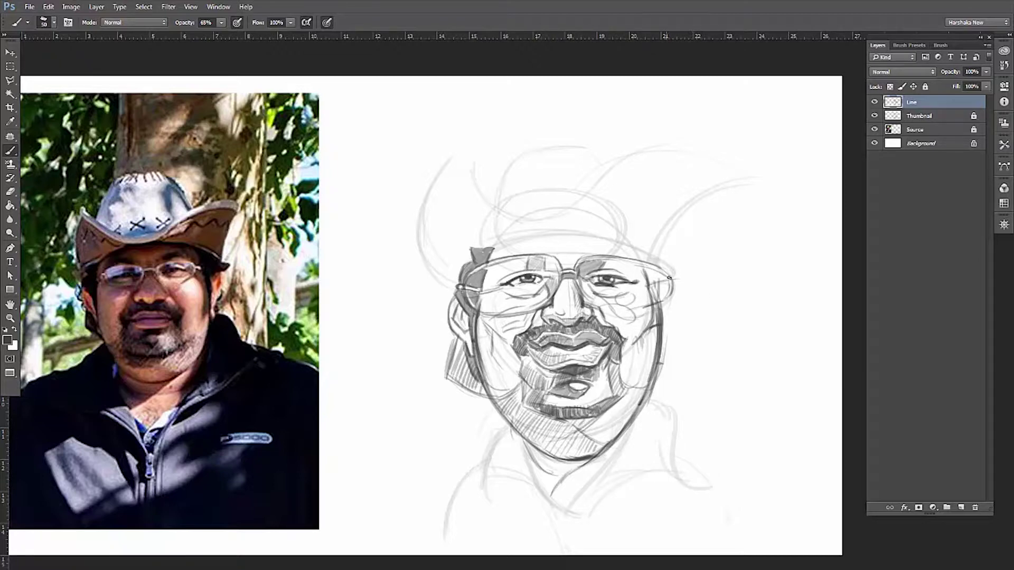
Add the right glasses arm, shade the right lens and cheek, then draw brows and hairline
left_click_drag(674, 288, 697, 274)
mouse_move(659, 255)
left_mouse_down()
mouse_move(681, 280)
mouse_move(666, 283)
left_mouse_up()
mouse_move(660, 288)
left_mouse_down()
mouse_move(655, 321)
mouse_move(650, 291)
left_mouse_up()
mouse_move(646, 268)
left_mouse_down()
mouse_move(631, 287)
mouse_move(638, 300)
left_mouse_up()
left_click_drag(614, 263, 636, 268)
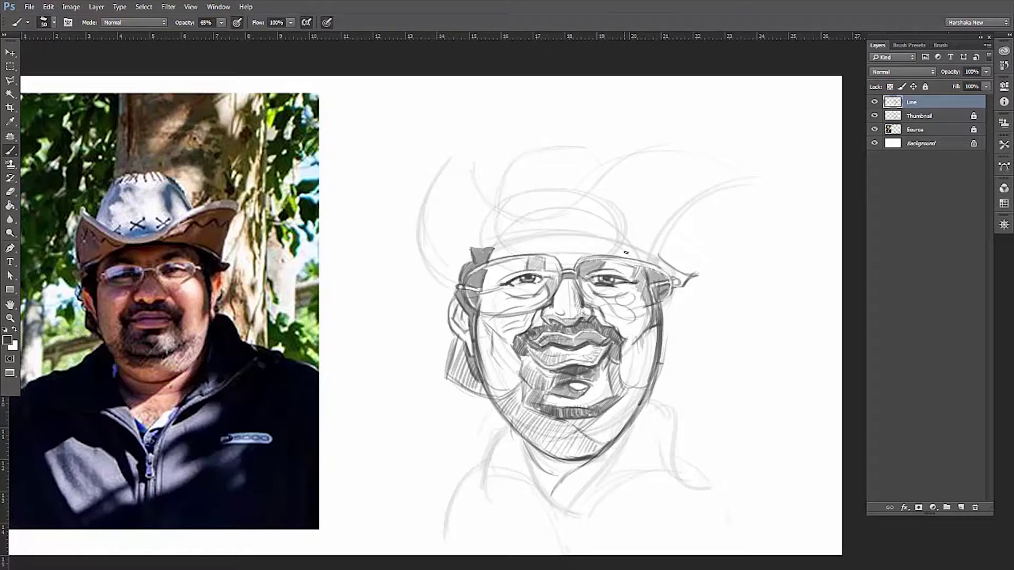
mouse_move(546, 247)
left_mouse_down()
mouse_move(506, 252)
mouse_move(625, 248)
mouse_move(538, 236)
mouse_move(485, 254)
left_mouse_up()
mouse_move(517, 222)
left_mouse_down()
mouse_move(589, 215)
mouse_move(638, 257)
mouse_move(740, 170)
left_mouse_up()
Draw the curled hat brim and the crown with its band and X stitches
left_click_drag(576, 216, 737, 168)
mouse_move(528, 216)
left_mouse_down()
mouse_move(745, 170)
mouse_move(450, 174)
mouse_move(444, 148)
left_mouse_up()
left_click_drag(457, 169, 555, 210)
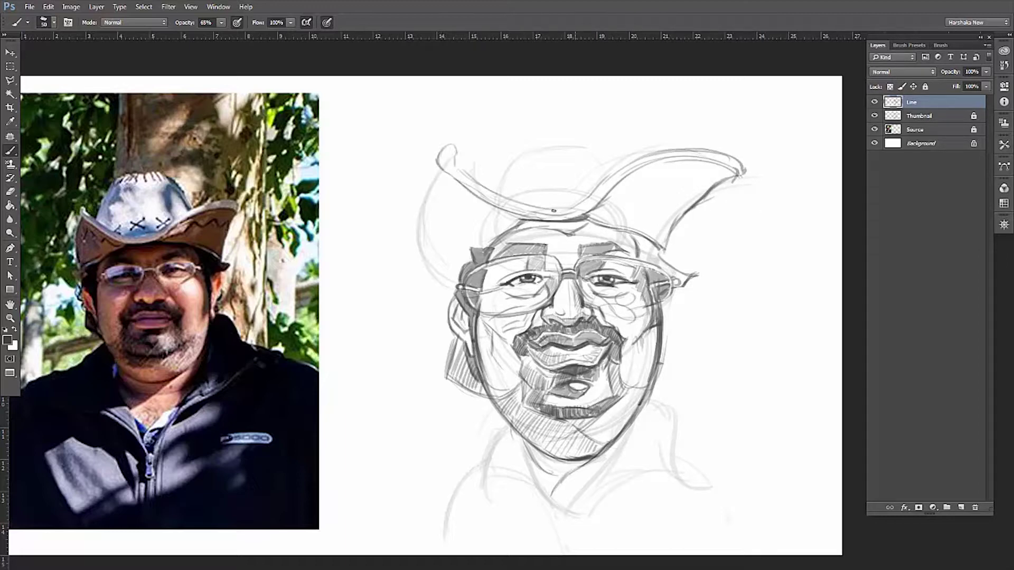
left_click_drag(478, 246, 514, 152)
mouse_move(615, 177)
left_mouse_down()
mouse_move(585, 129)
mouse_move(510, 158)
left_mouse_up()
mouse_move(526, 158)
left_mouse_down()
mouse_move(602, 153)
mouse_move(499, 201)
mouse_move(560, 200)
left_mouse_up()
mouse_move(578, 187)
left_mouse_down()
mouse_move(594, 195)
mouse_move(697, 186)
left_mouse_up()
Outline and hatch both hat brims, adding wavy lines beneath them
left_click_drag(618, 185, 611, 227)
left_click_drag(647, 168, 655, 235)
left_click_drag(662, 163, 676, 220)
left_click_drag(697, 165, 705, 197)
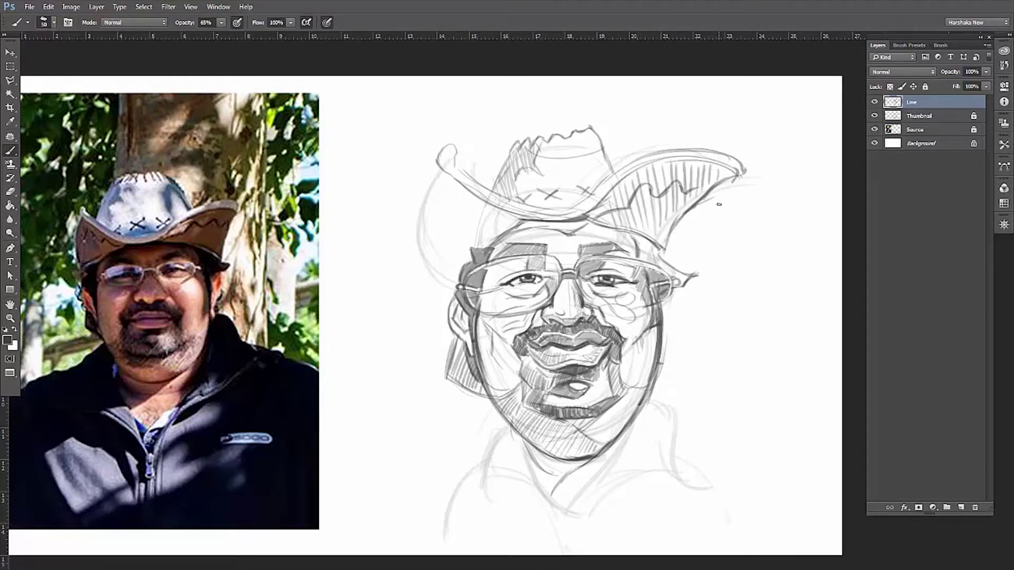
mouse_move(428, 200)
left_mouse_down()
mouse_move(455, 285)
mouse_move(502, 239)
left_mouse_up()
left_click_drag(443, 217, 426, 275)
left_click_drag(446, 185, 438, 243)
left_click_drag(455, 214, 491, 240)
left_click_drag(512, 216, 506, 232)
Draw the right ear, reinforce the jawline, and ink the neck lines
mouse_move(674, 288)
left_mouse_down()
mouse_move(667, 366)
mouse_move(665, 328)
left_mouse_up()
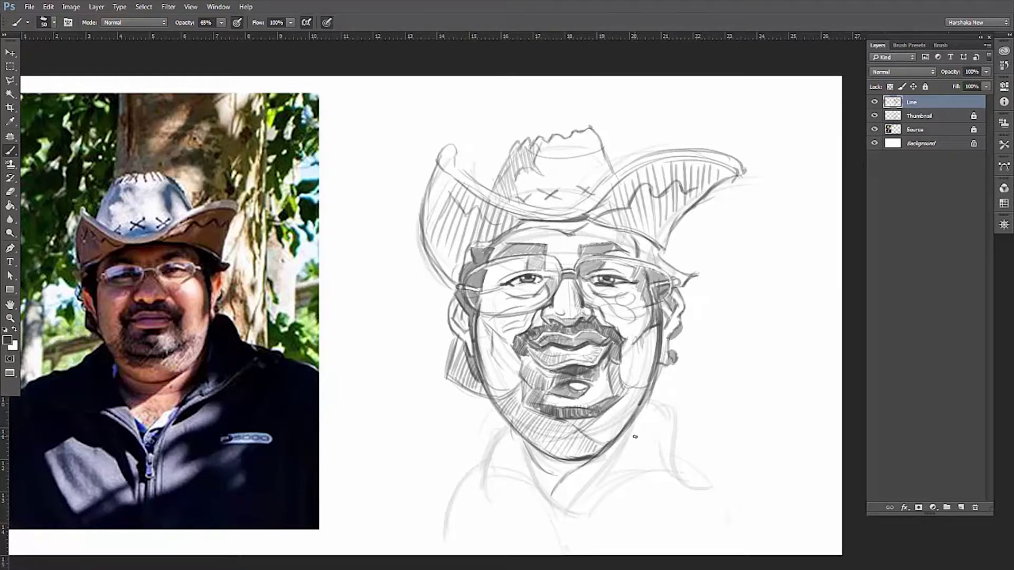
left_click_drag(523, 439, 591, 475)
left_click_drag(634, 426, 597, 474)
mouse_move(530, 452)
left_mouse_down()
mouse_move(560, 494)
mouse_move(594, 475)
left_mouse_up()
left_click_drag(605, 440, 610, 485)
mouse_move(634, 416)
left_mouse_down()
mouse_move(604, 494)
mouse_move(571, 538)
left_mouse_up()
left_click_drag(539, 476, 565, 520)
left_click_drag(526, 448, 568, 533)
Draw the left shoulder, the shirt collar and chest strokes, then start scaling the drawing down
left_click_drag(515, 427, 465, 520)
mouse_move(458, 486)
left_mouse_down()
mouse_move(507, 492)
mouse_move(575, 552)
left_mouse_up()
left_click_drag(681, 468, 583, 515)
left_click_drag(634, 417, 687, 486)
left_click_drag(615, 402, 671, 488)
left_click_drag(557, 481, 507, 513)
mouse_move(486, 489)
left_mouse_down()
mouse_move(507, 444)
mouse_move(523, 475)
left_mouse_up()
left_click_drag(612, 426, 655, 475)
left_click_drag(642, 412, 666, 460)
key("ctrl+t")
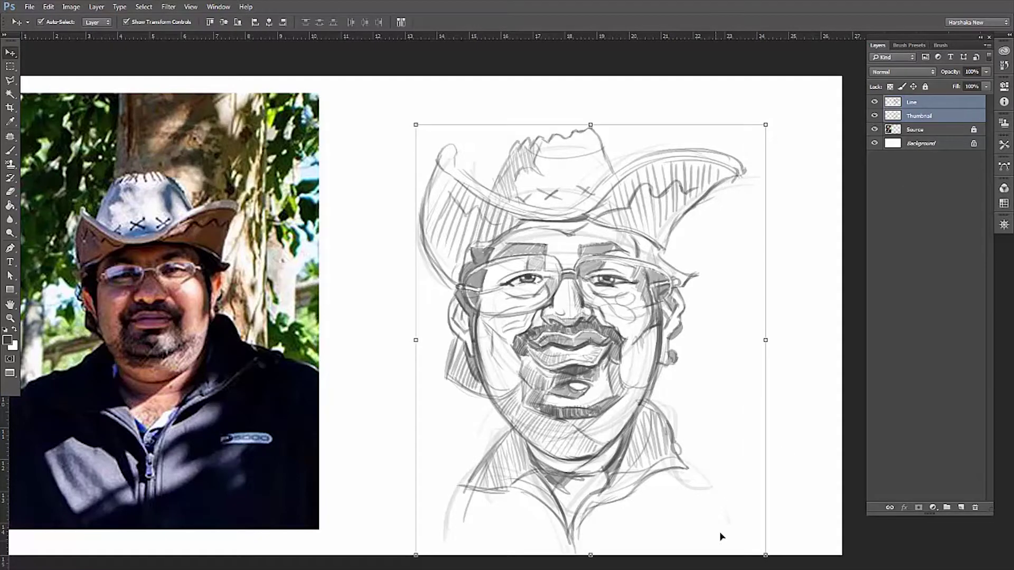
Scale the drawing to about 92%, then ink both shoulder lines and the jacket collar
left_click_drag(720, 537, 763, 427)
key("Return")
mouse_move(475, 377)
left_mouse_down()
mouse_move(440, 392)
mouse_move(446, 441)
left_mouse_up()
left_click_drag(664, 379, 696, 453)
left_click_drag(550, 448, 560, 462)
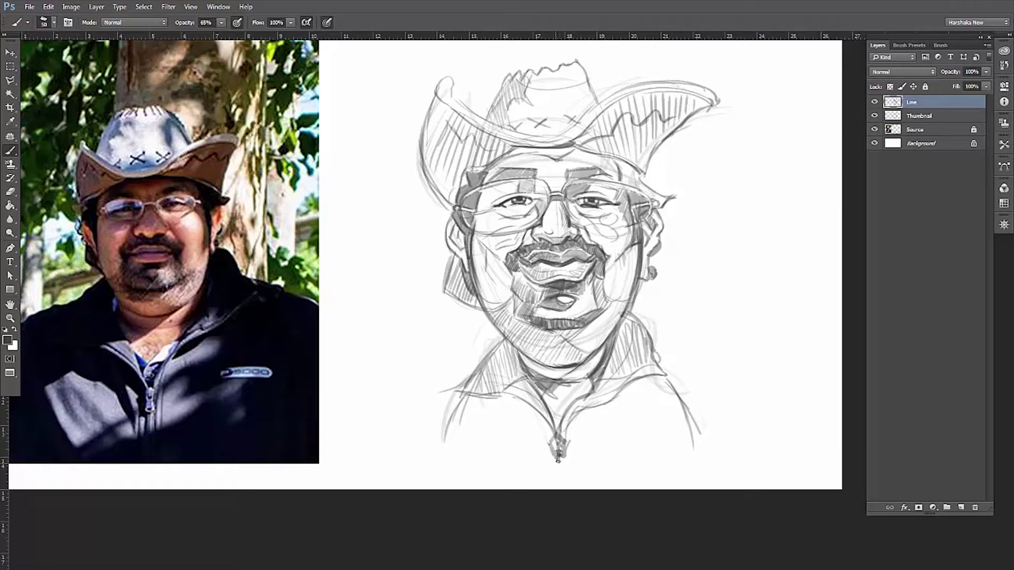
Draw the jacket zipper and add extra chest and collar strokes
left_click_drag(570, 415, 576, 487)
left_click_drag(531, 428, 552, 485)
left_click_drag(459, 452, 541, 478)
left_click_drag(455, 460, 484, 436)
left_click_drag(605, 422, 576, 454)
mouse_move(623, 404)
left_mouse_down()
mouse_move(579, 454)
mouse_move(665, 437)
left_mouse_up()
Hide the rough Thumbnail sketch layer, add hat band strokes, and zoom out
key("v")
left_click(875, 115)
key("b")
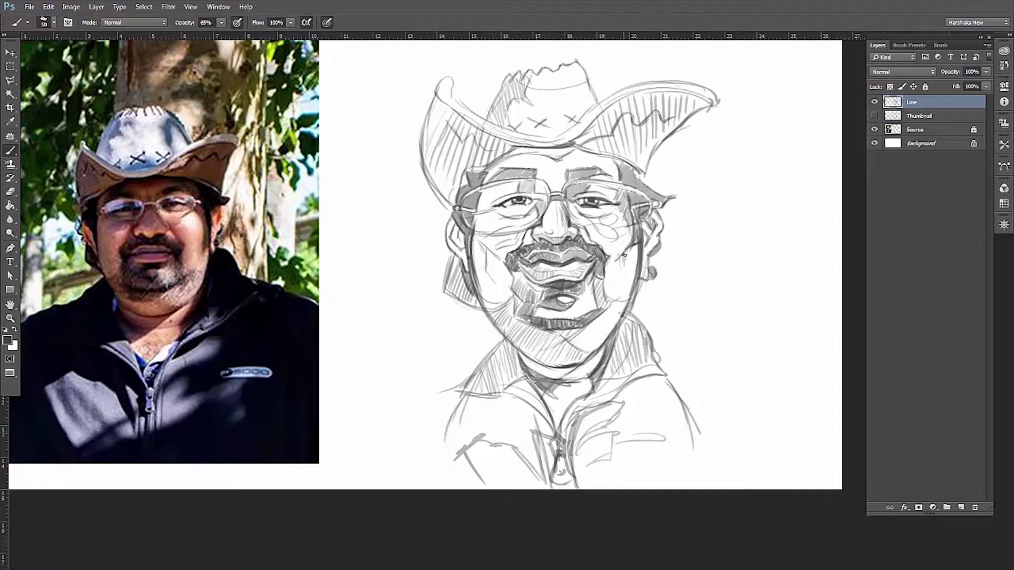
left_click_drag(497, 166, 624, 158)
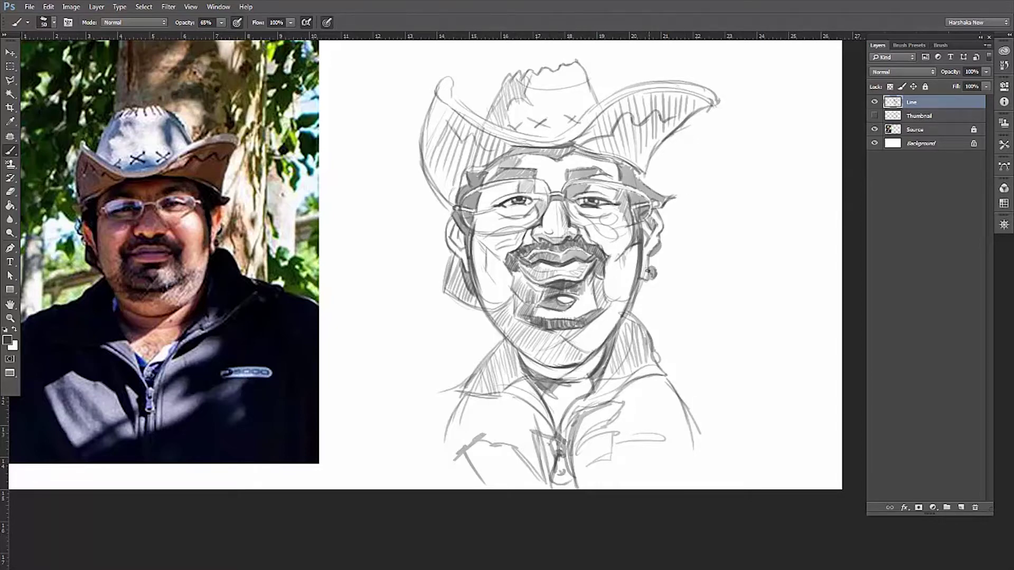
key("ctrl+minus")
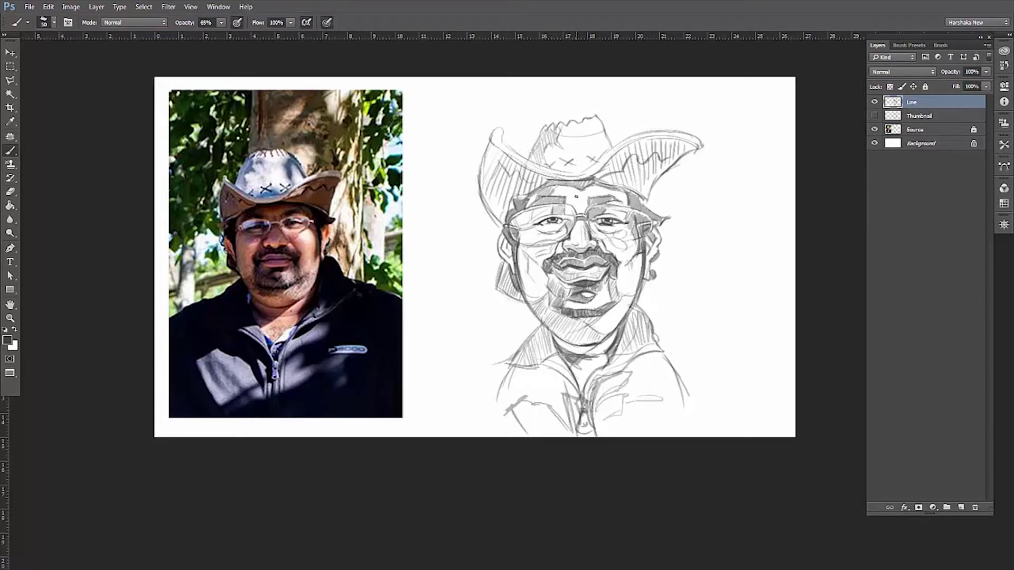
Shift the drawing right, add a new colour layer, and select the area around the drawing
key("ctrl+t")
left_click_drag(581, 264, 605, 256)
key("Return")
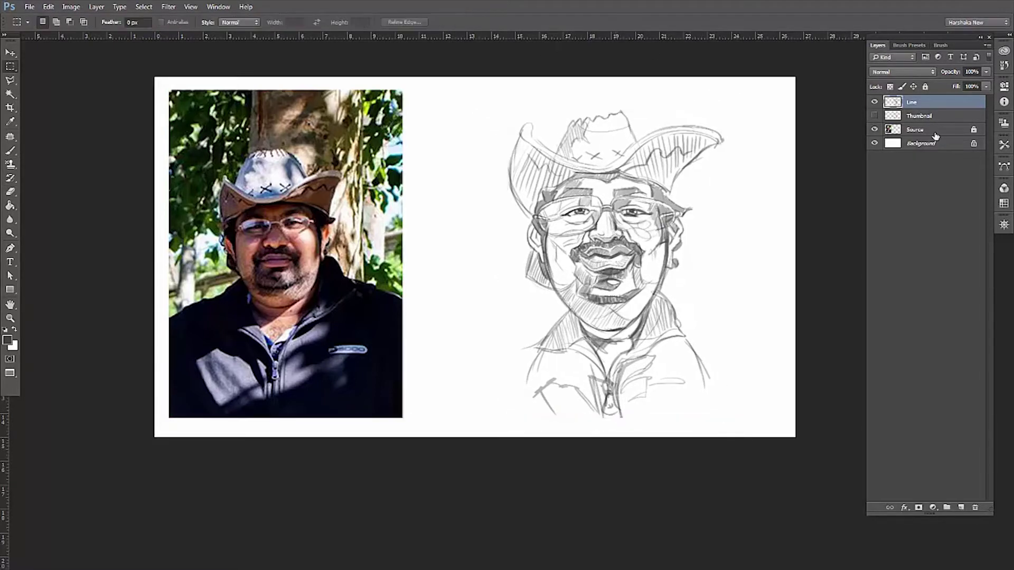
left_click(961, 508, "ctrl")
key("m")
mouse_move(461, 83)
left_mouse_down()
mouse_move(734, 374)
mouse_move(751, 437)
left_mouse_up()
key("g")
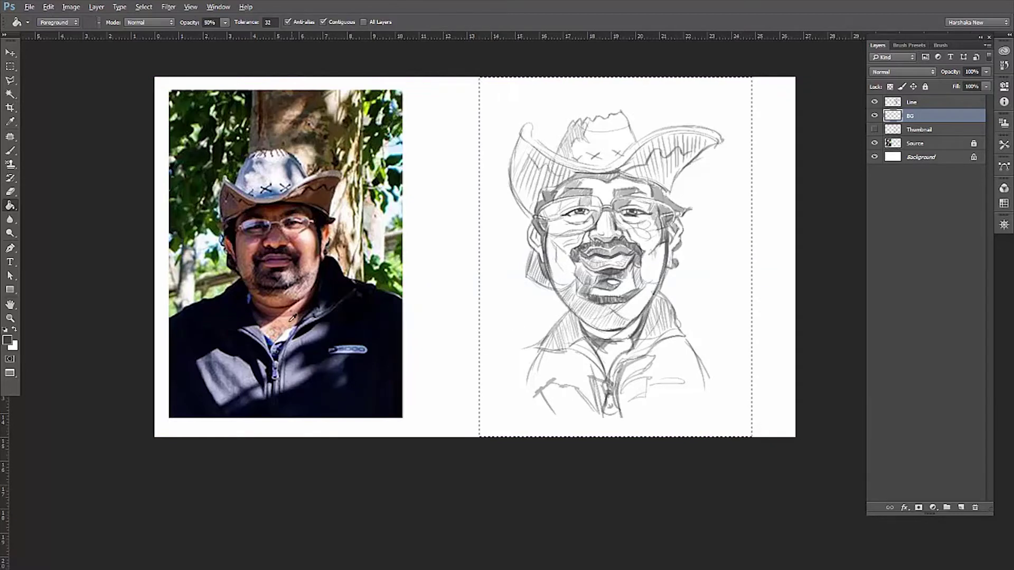
Rename the new layer C1 and paint skin tone over the hat and face
double_click(910, 115)
type("C1")
key("Return")
key("ctrl+d")
key("b")
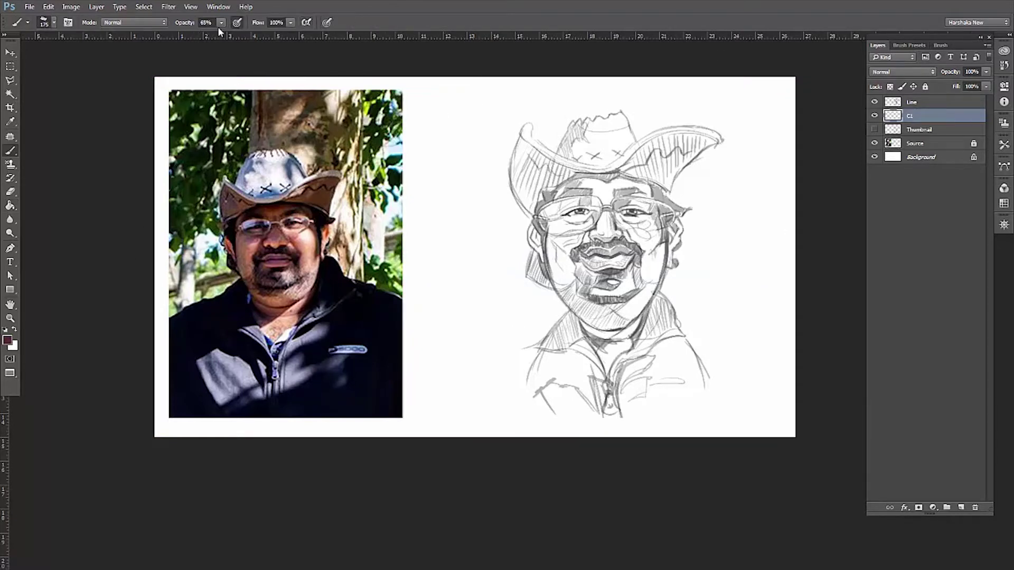
mouse_move(560, 158)
left_mouse_down()
mouse_move(581, 122)
mouse_move(572, 216)
mouse_move(681, 139)
mouse_move(645, 201)
mouse_move(666, 269)
mouse_move(599, 245)
mouse_move(642, 293)
mouse_move(627, 417)
mouse_move(600, 397)
mouse_move(680, 366)
left_mouse_up()
Erase skin tone spilling past the hat, face, neck and left shoulder
scroll(658, 136, "up", 2)
key("e")
mouse_move(575, 96)
left_mouse_down()
mouse_move(443, 124)
mouse_move(400, 211)
mouse_move(424, 301)
left_mouse_up()
left_click_drag(652, 376, 674, 415)
left_click_drag(441, 469, 428, 509)
Paint skin tone along the right brim and the drawing's bottom edge
key("b")
left_click_drag(623, 129, 708, 118)
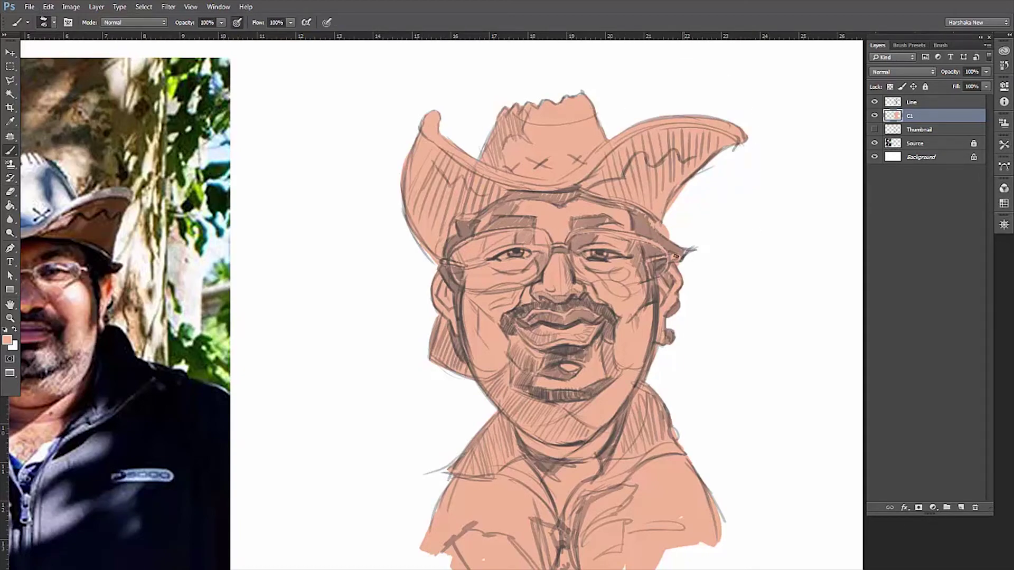
scroll(675, 257, "down", 1)
key("ctrl+minus")
left_click_drag(444, 348, 624, 333)
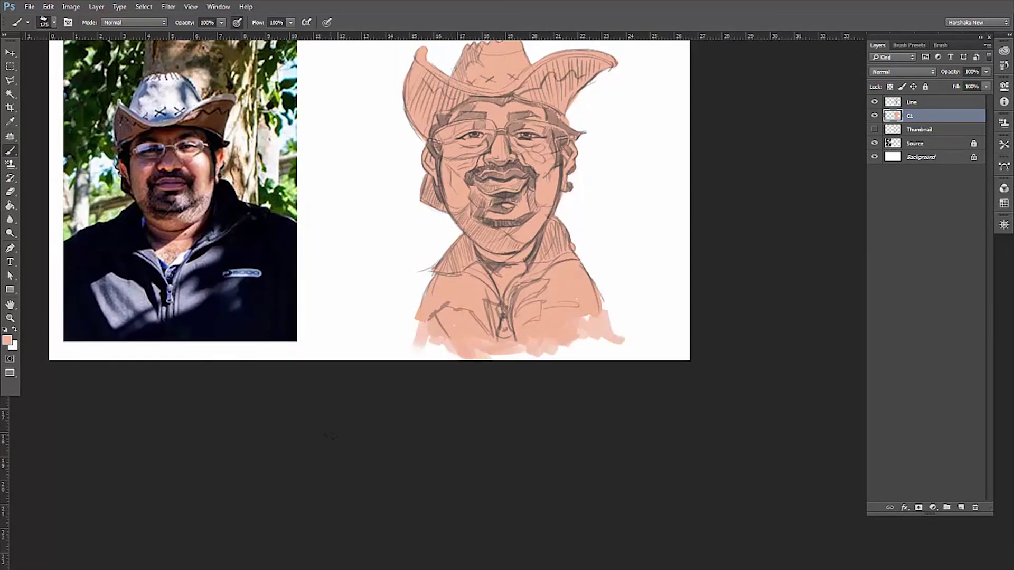